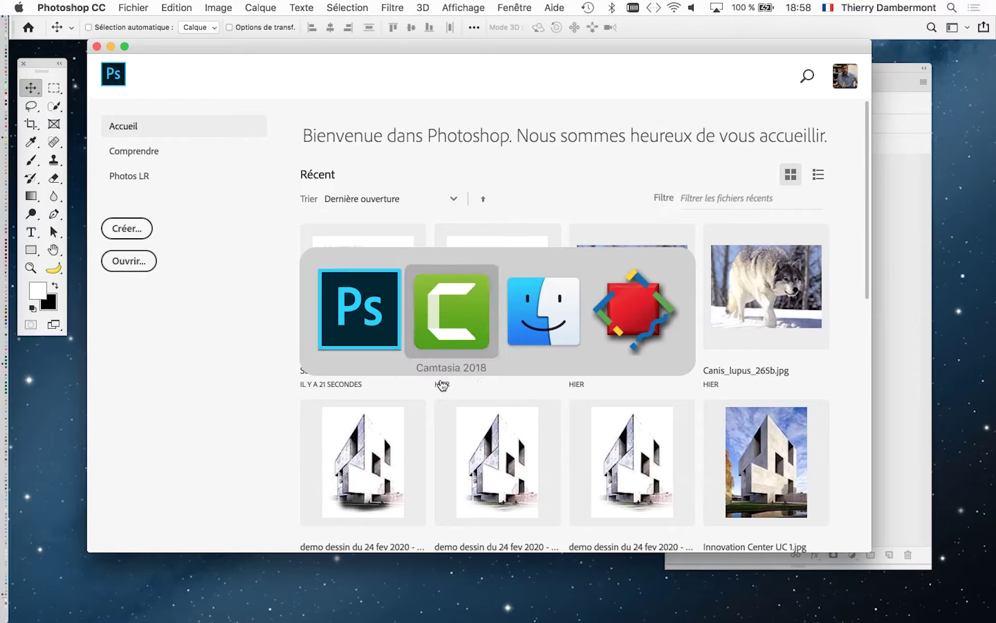
Step: Create a new blank 2000 × 2000 px document with the default preset
click(134, 8)
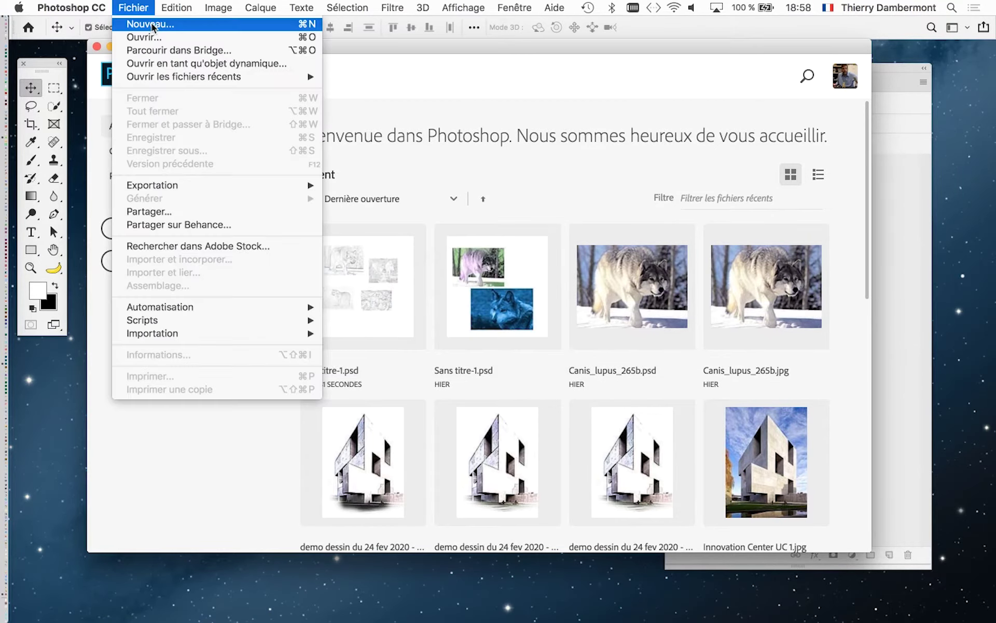
click(153, 24)
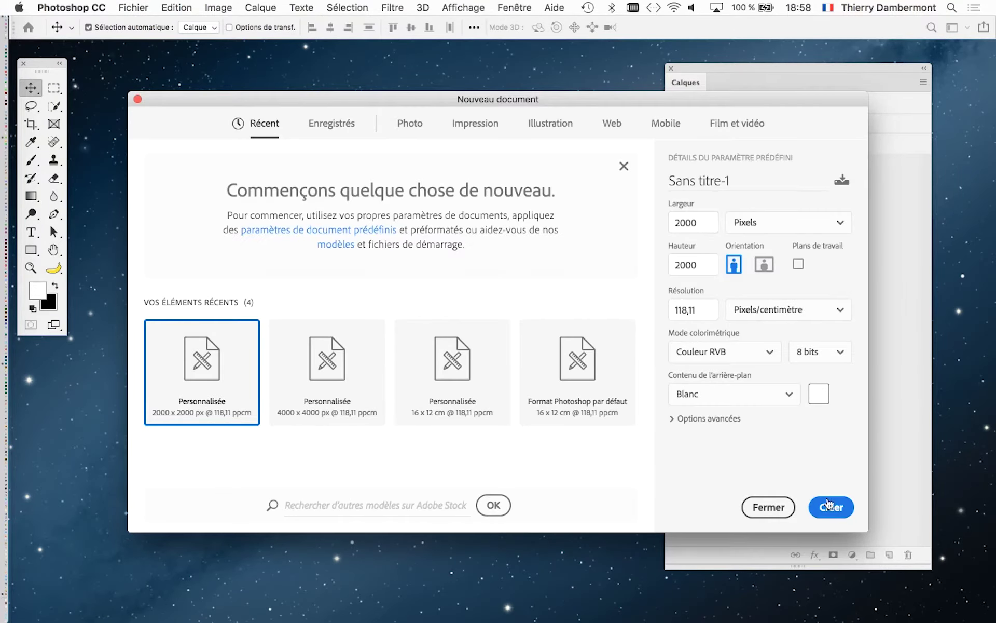
click(831, 507)
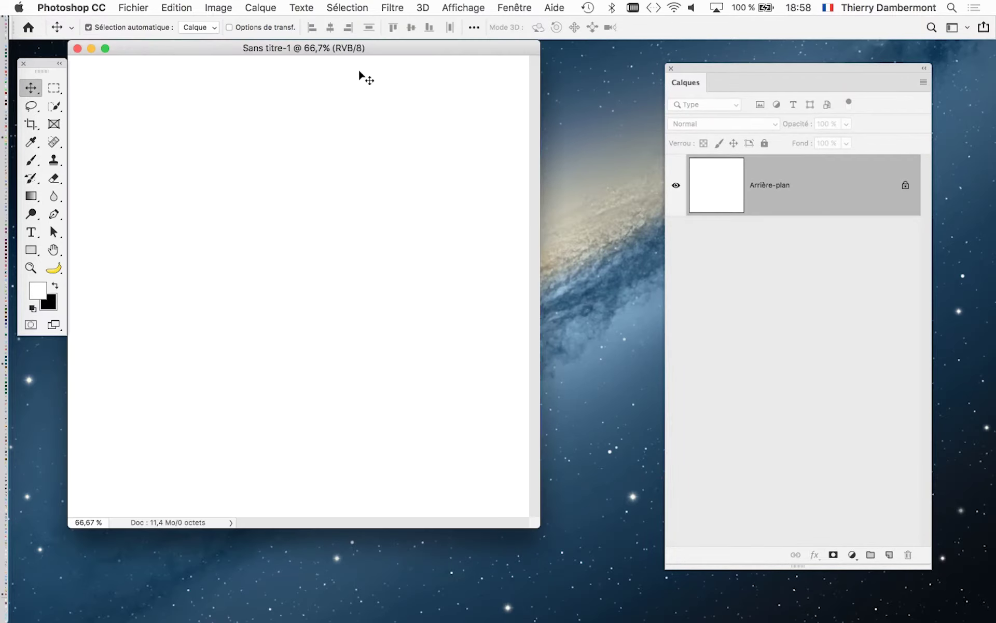
click(134, 7)
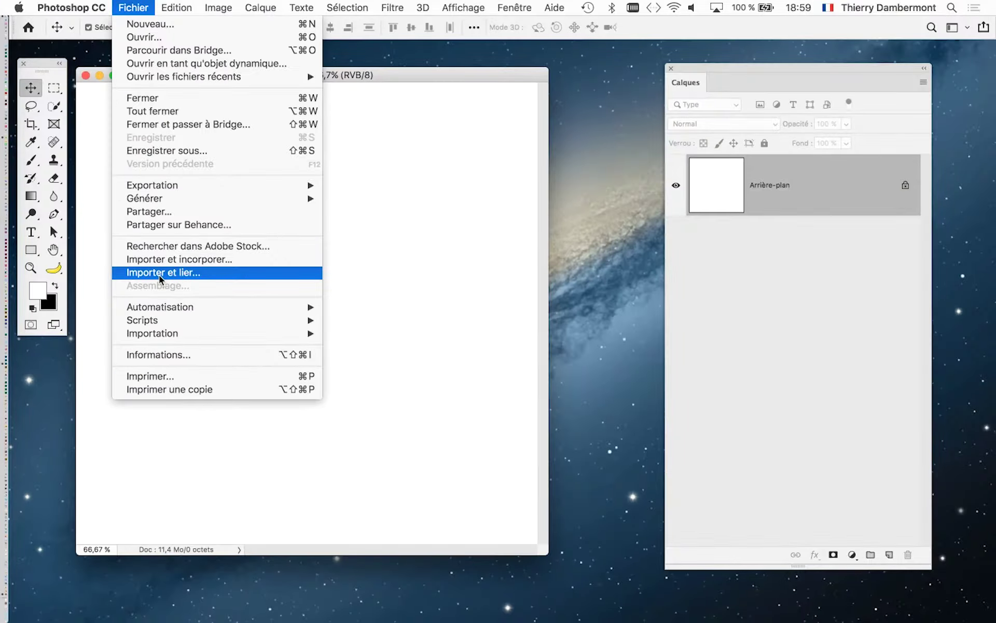
Step: Use Importer et lier… to place Black_and_White_Wolves.psd as a linked layer
click(158, 275)
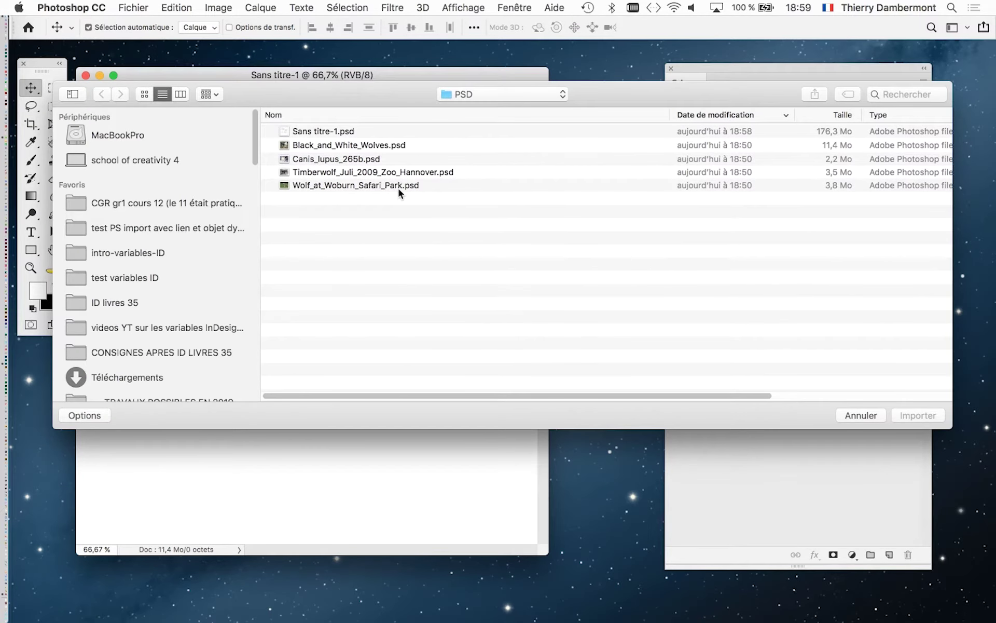
click(398, 186)
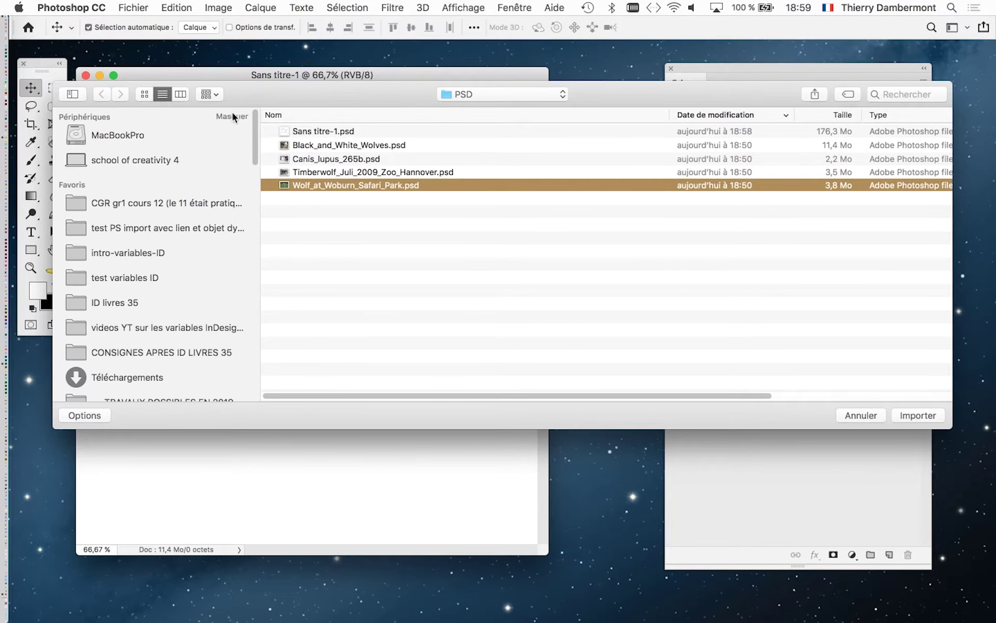
click(144, 94)
click(580, 227)
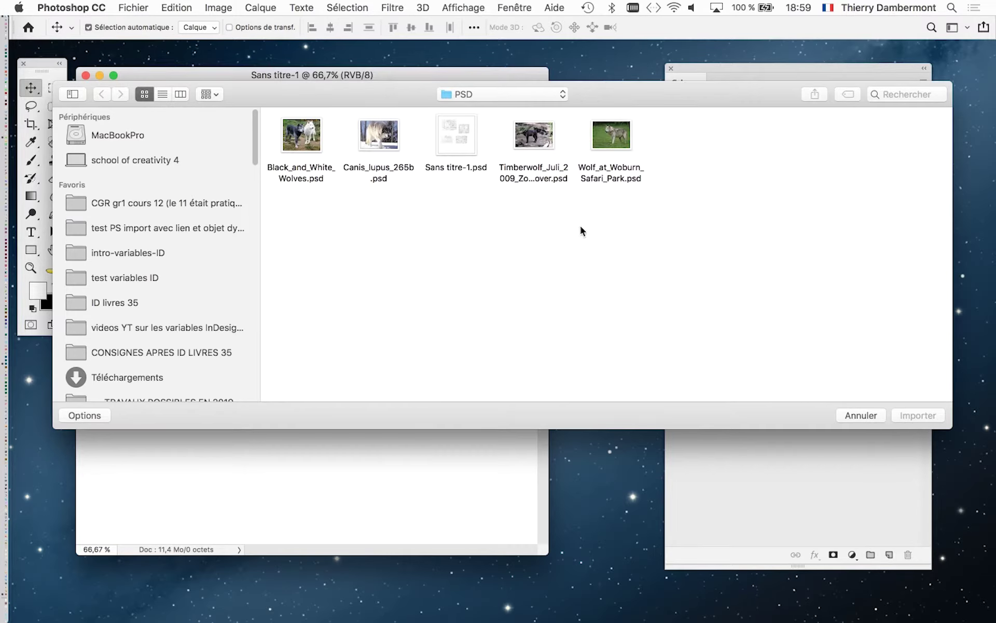
click(307, 150)
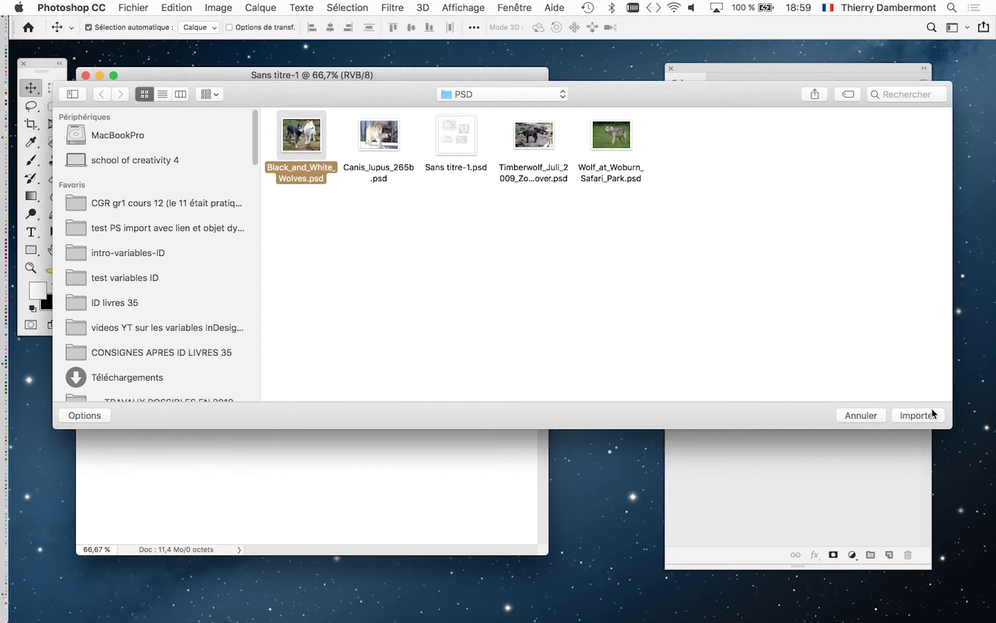
click(931, 416)
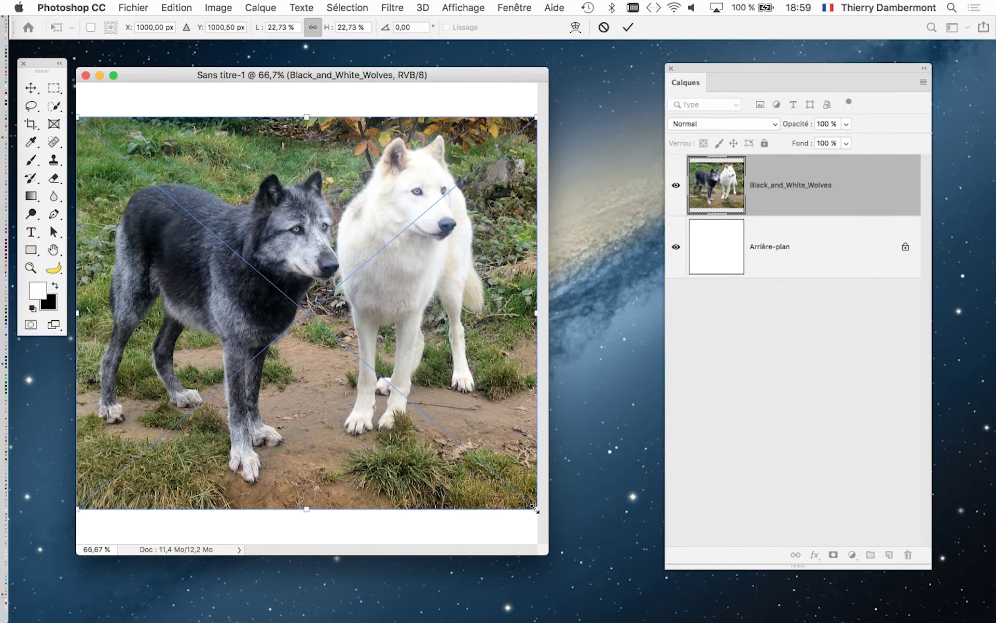
Step: Scale down and commit the wolves photo, move it to the upper middle, and enlarge the window
drag(535, 508, 353, 352)
click(627, 27)
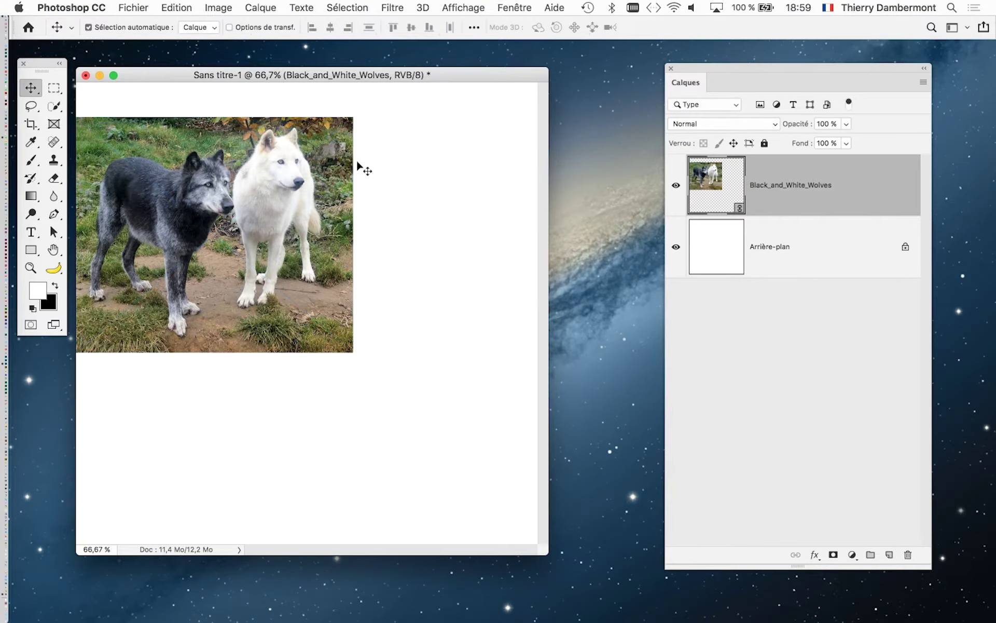
drag(298, 183, 366, 208)
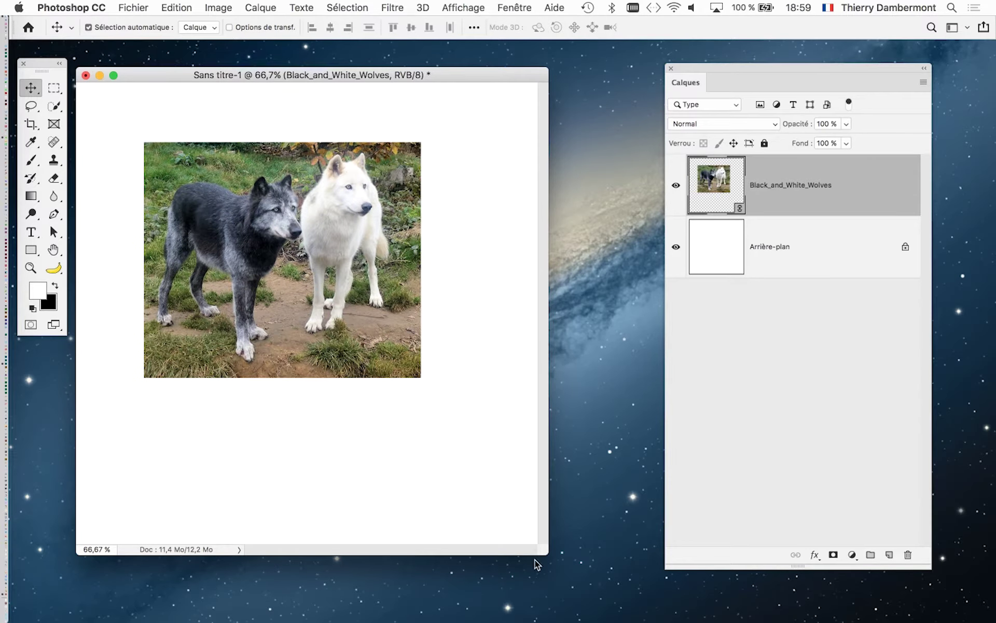
drag(546, 553, 653, 603)
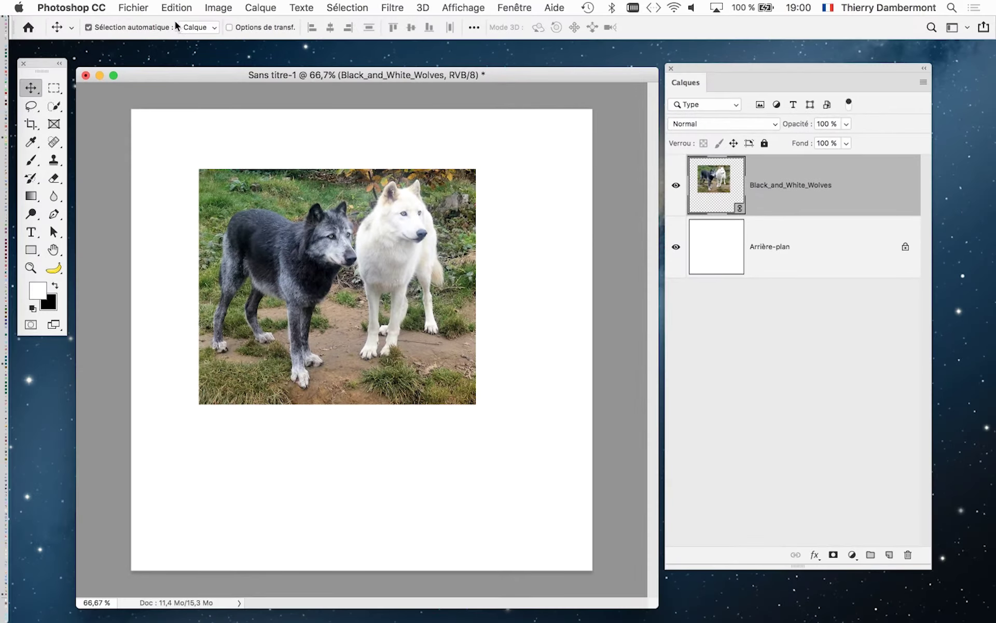
Step: Save the document as Sans titre-2.psd, accepting the Photoshop format options
click(134, 7)
click(166, 150)
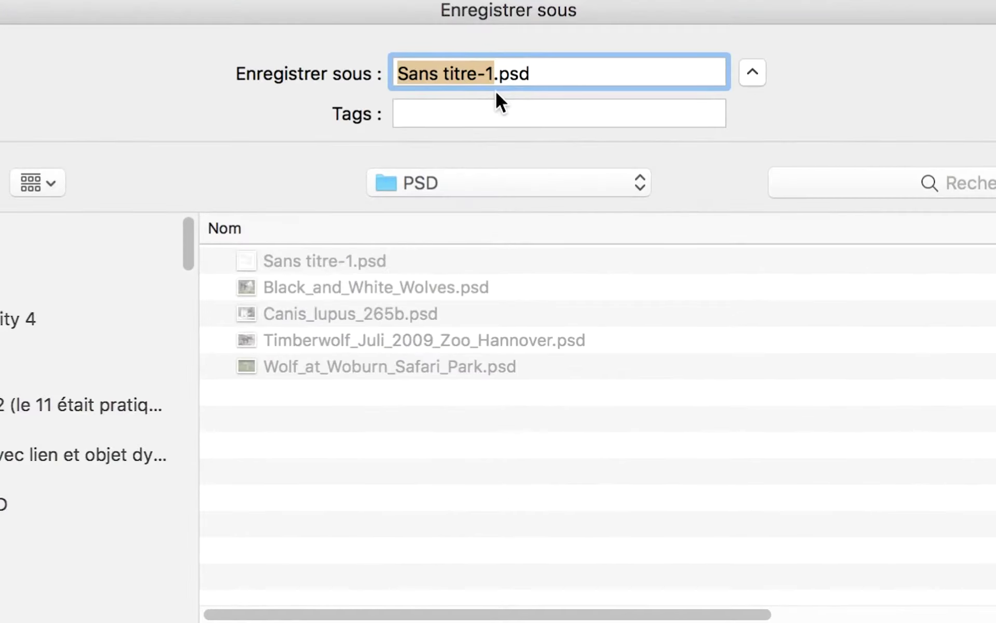
click(493, 83)
double_click(494, 86)
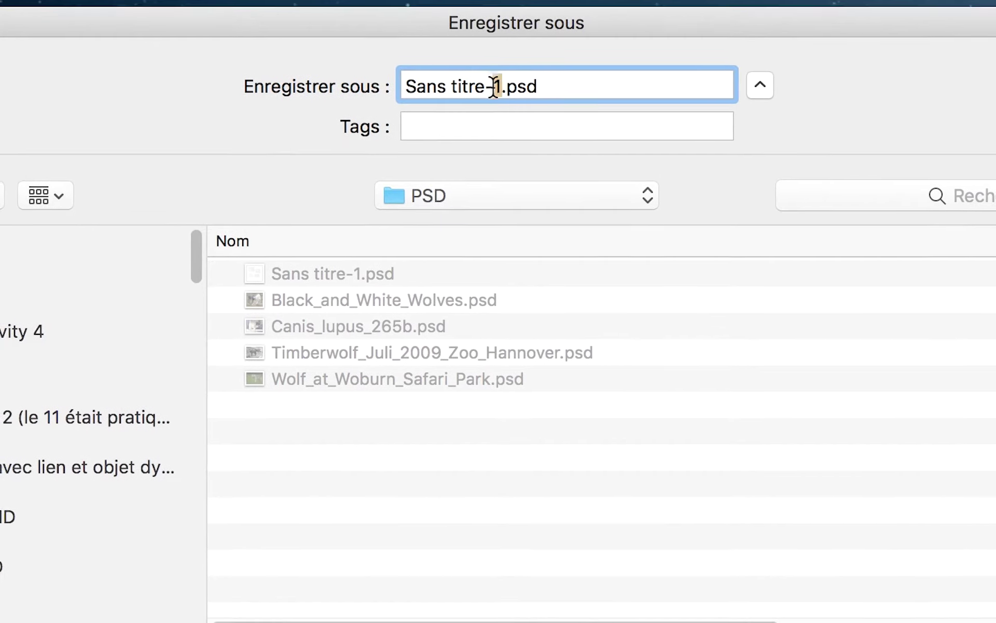
text(2)
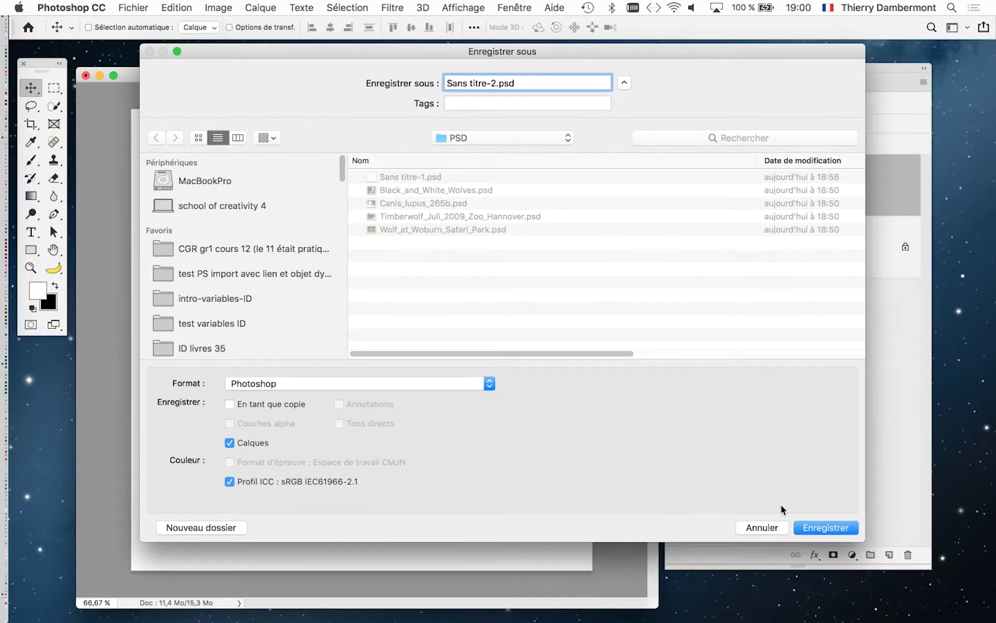
click(826, 527)
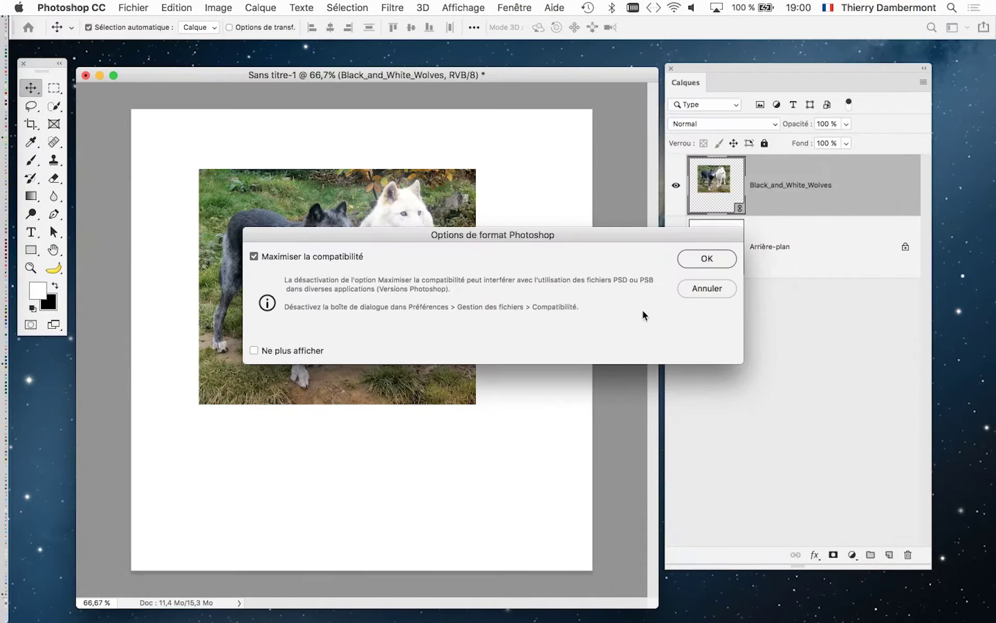
click(708, 258)
Step: Close the document and home screen, then select Black_and_White_Wolves.psd in Finder's PSD folder
click(86, 76)
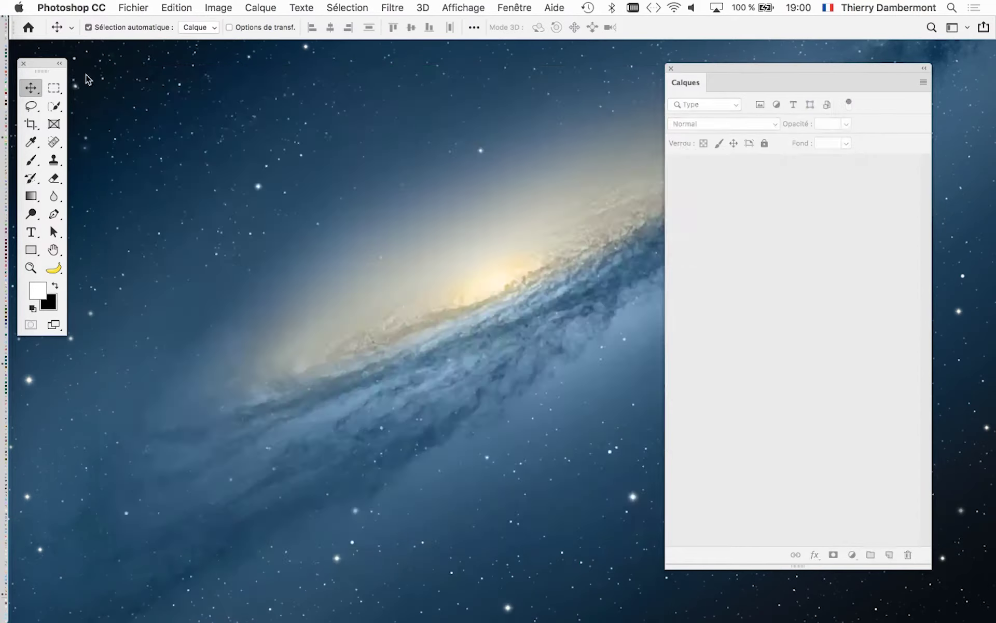
click(97, 46)
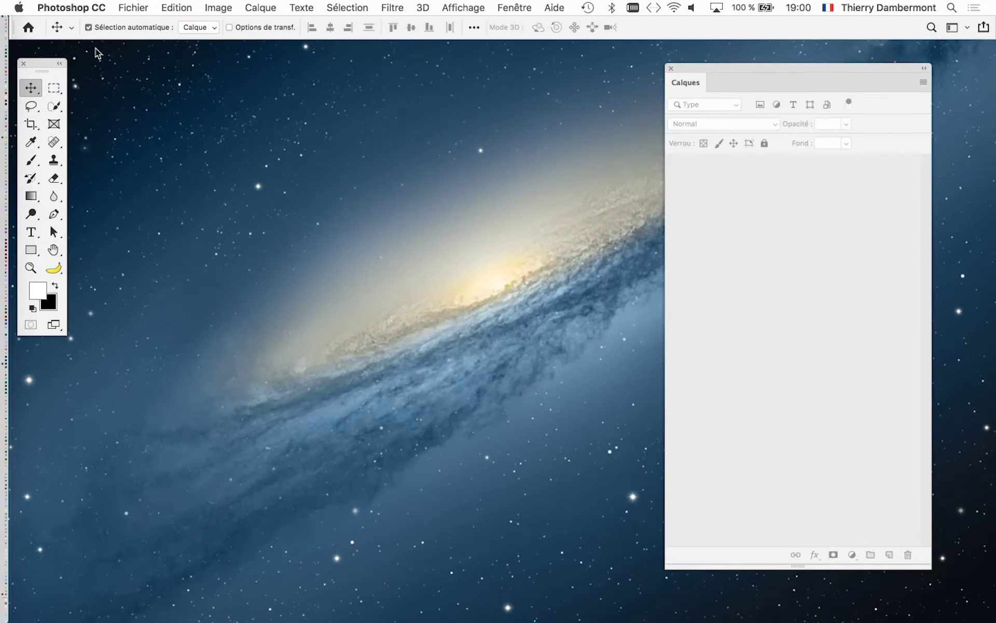
key(super+Tab)
click(530, 332)
click(620, 287)
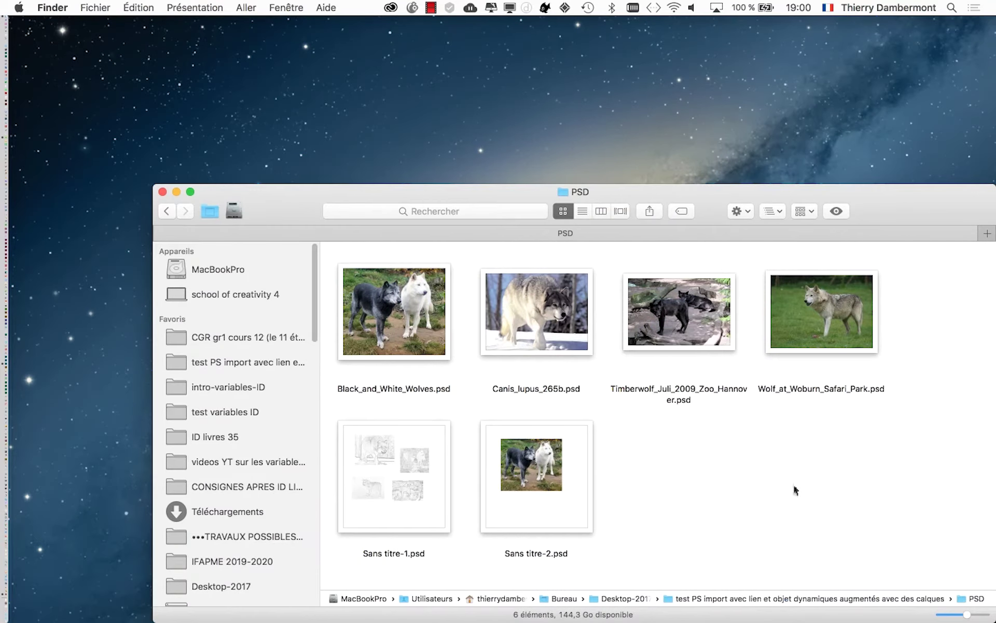
click(394, 312)
drag(368, 191, 297, 45)
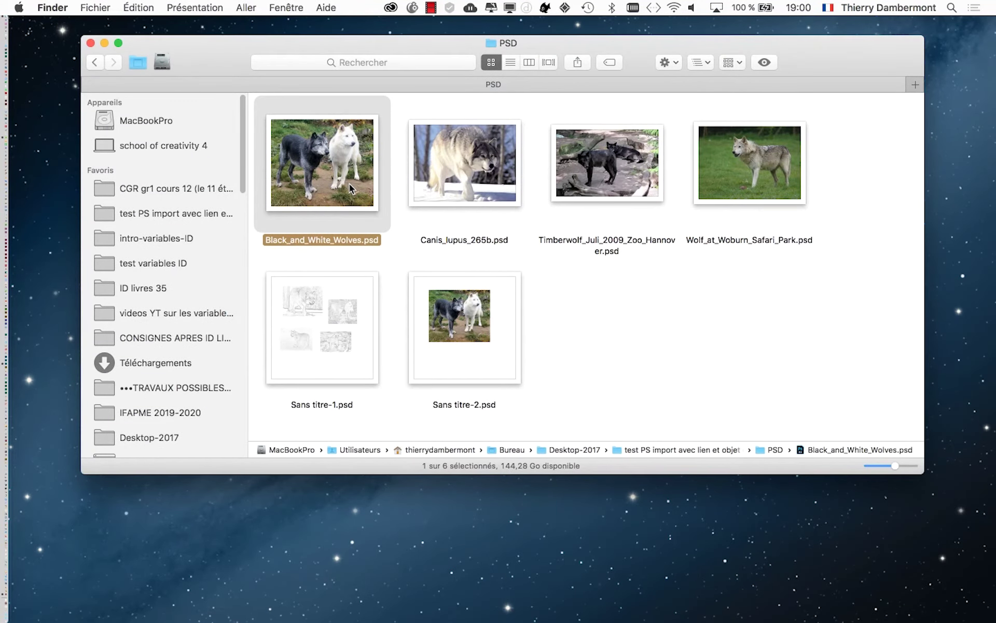
Step: Open Black_and_White_Wolves.psd and arrange its window and the Layers panel
double_click(350, 187)
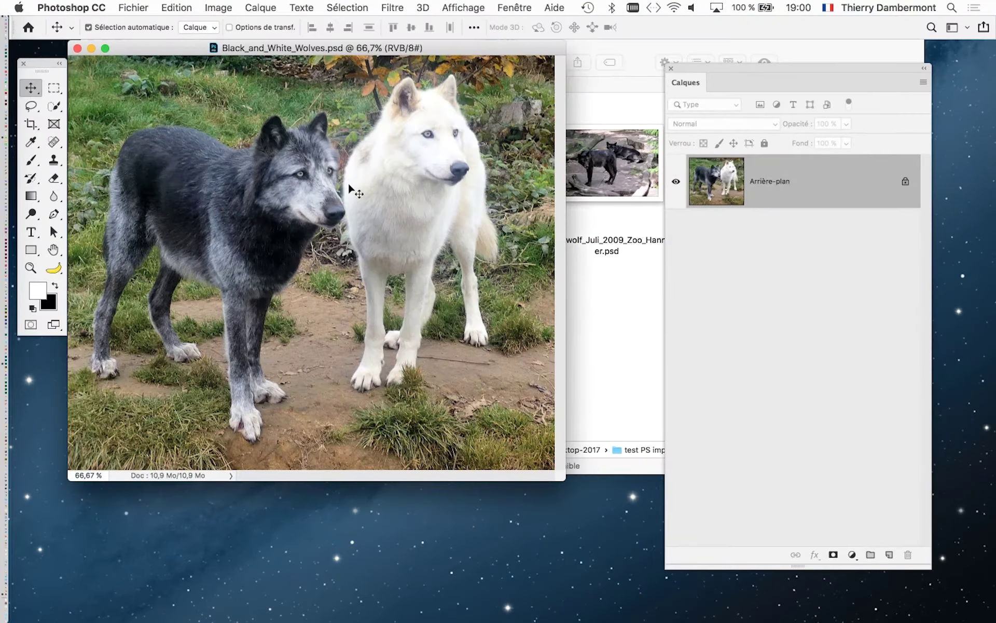
drag(559, 475, 580, 520)
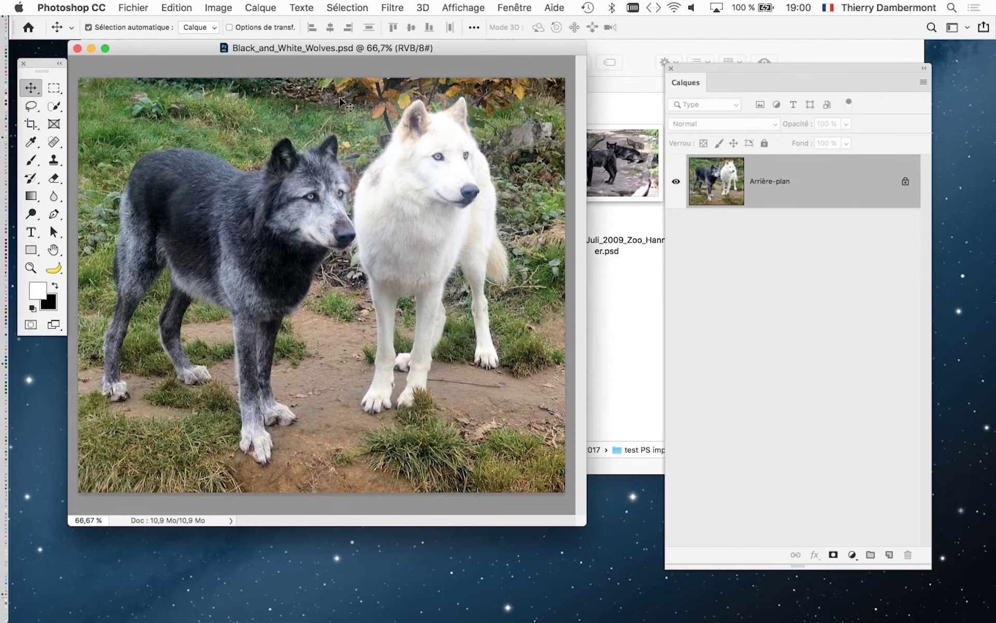
drag(315, 52, 337, 66)
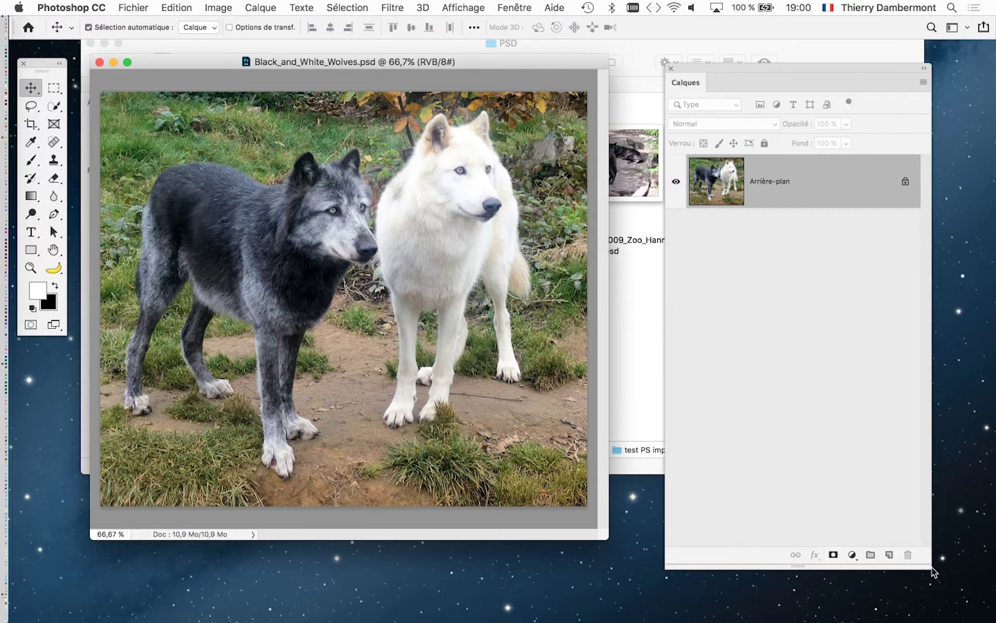
drag(933, 572, 906, 319)
Step: Add a Teinte/Saturation adjustment layer with hue -143 to turn the grass purple
click(824, 306)
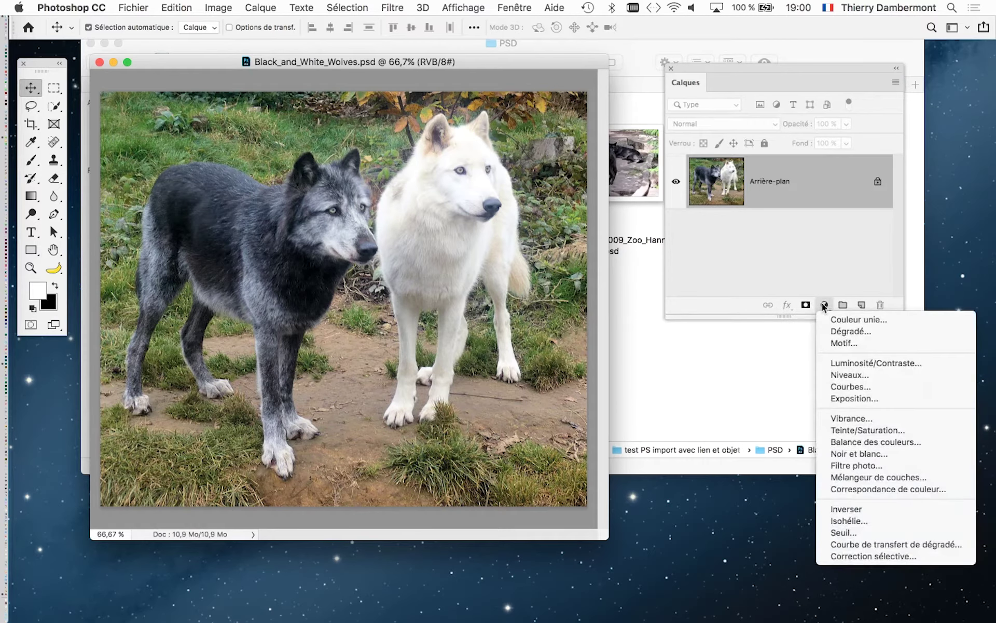
click(900, 430)
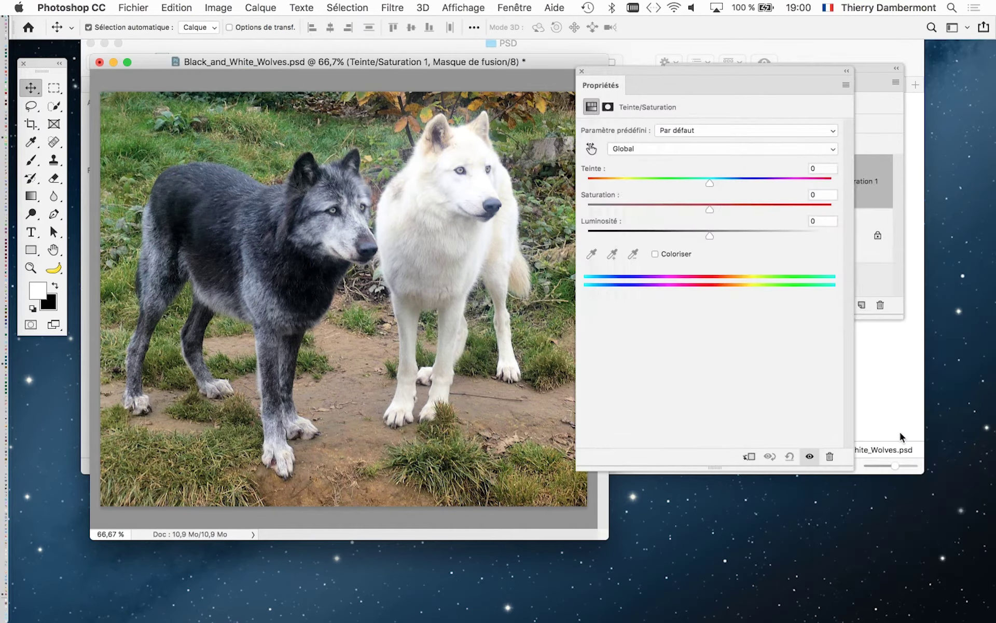
drag(658, 183, 586, 183)
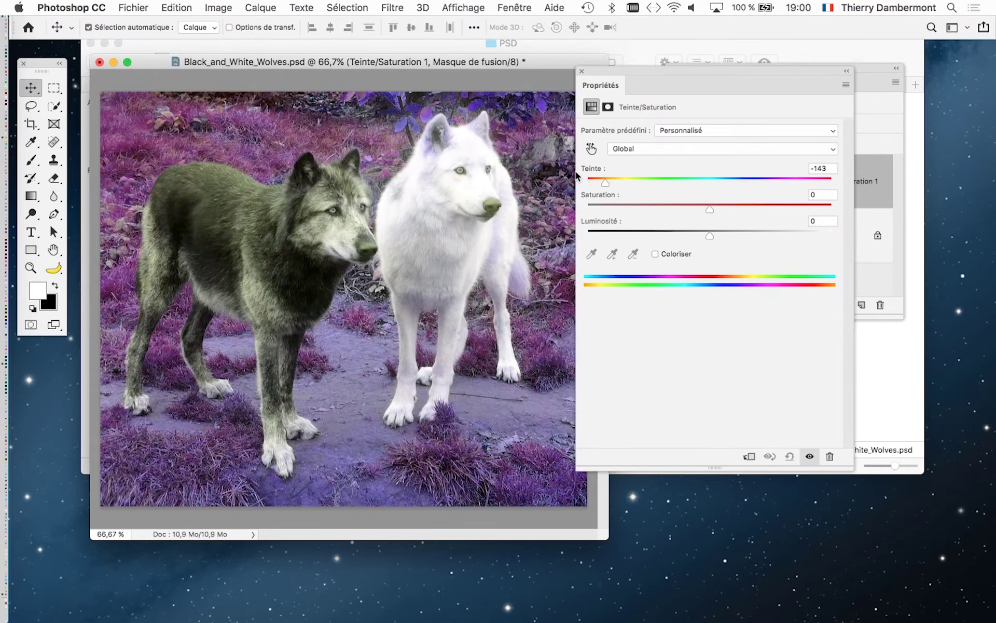
click(582, 71)
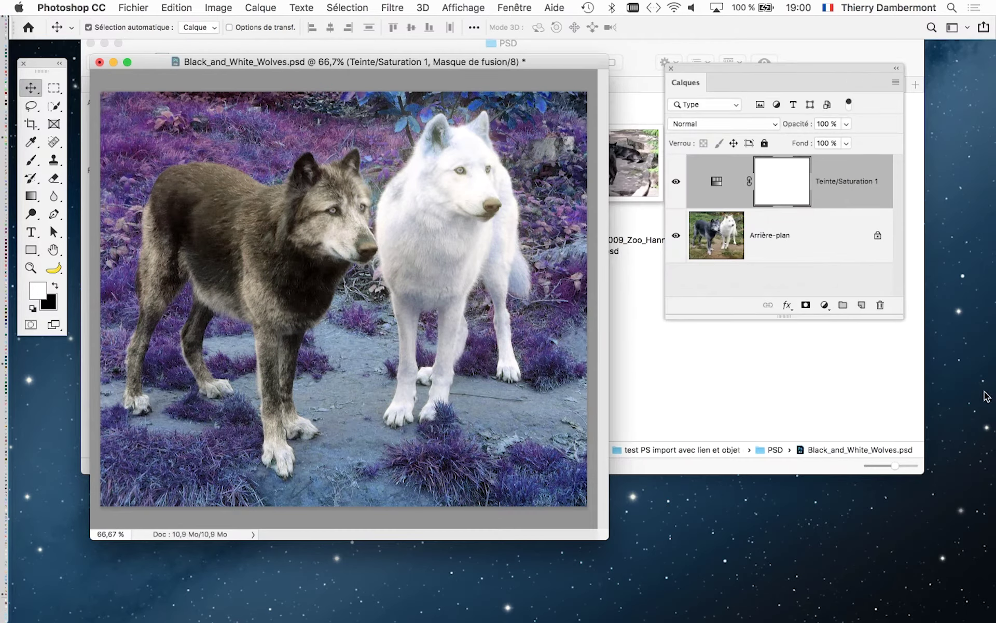
drag(902, 317, 971, 415)
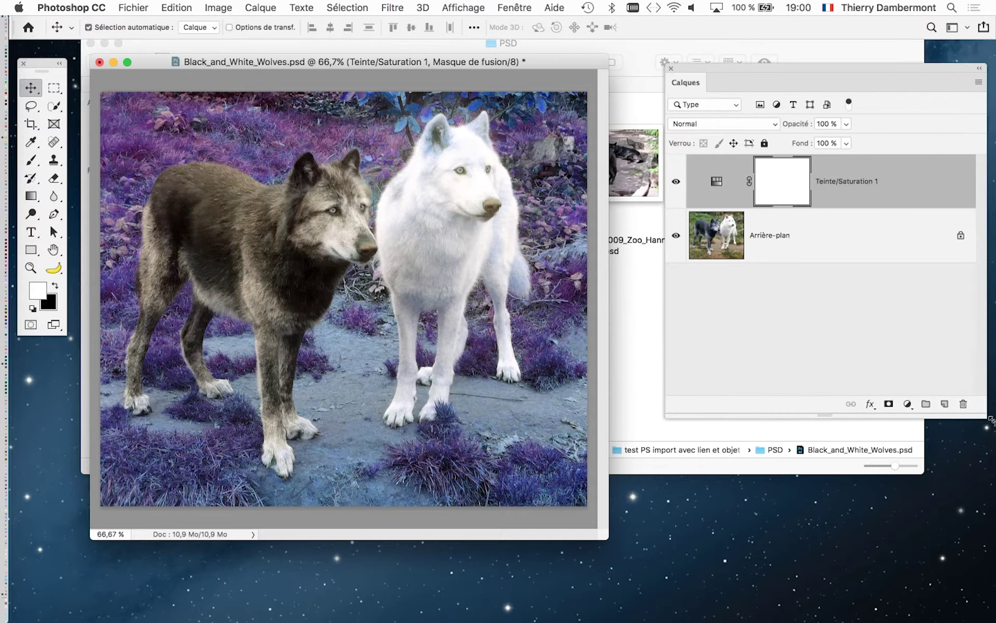
click(125, 7)
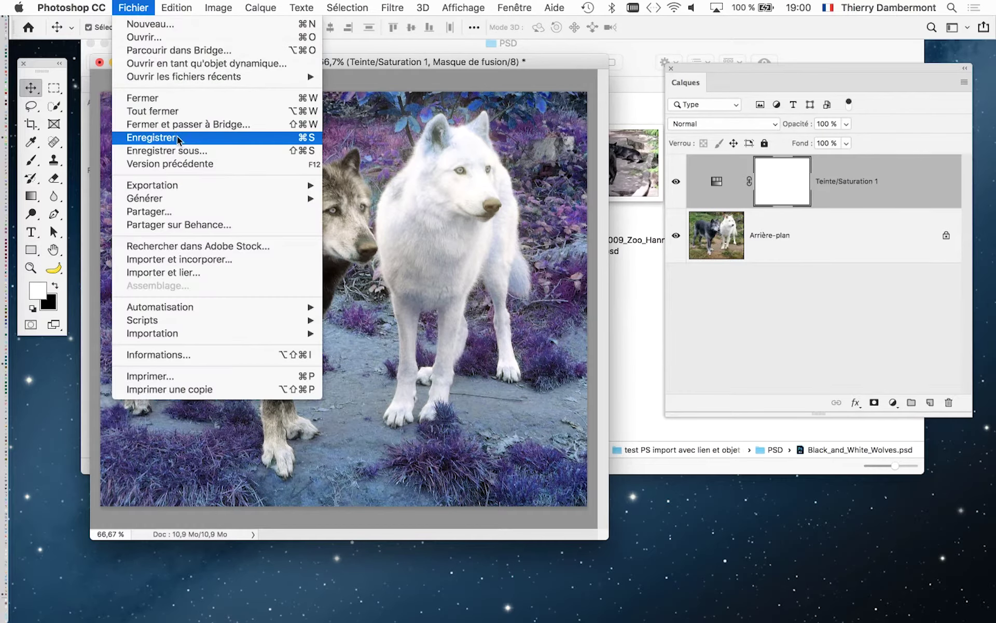
Step: Save Black_and_White_Wolves.psd with maximum compatibility, close it, and return to Finder
click(156, 137)
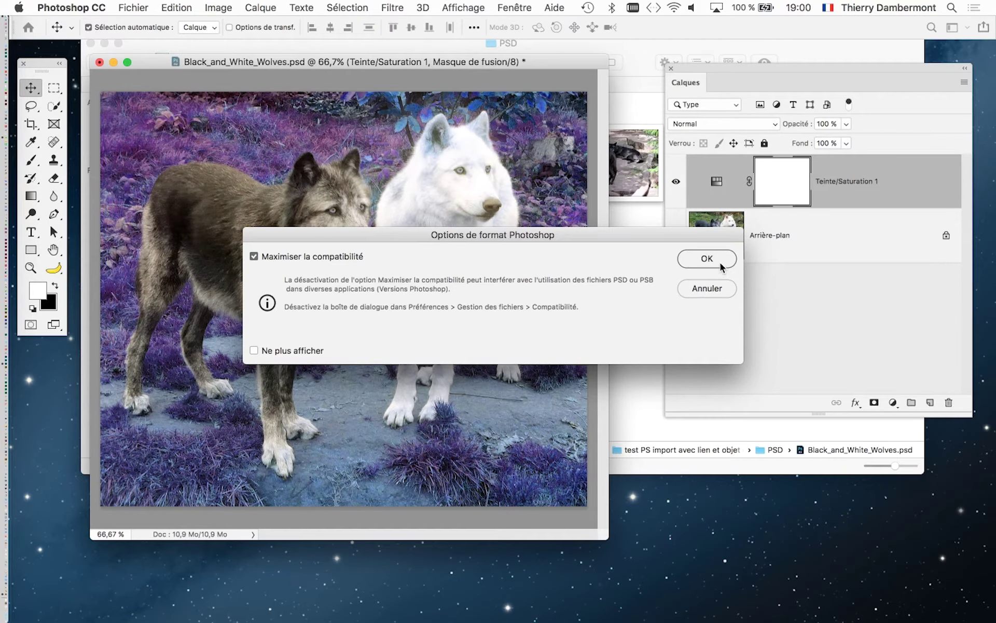
click(718, 259)
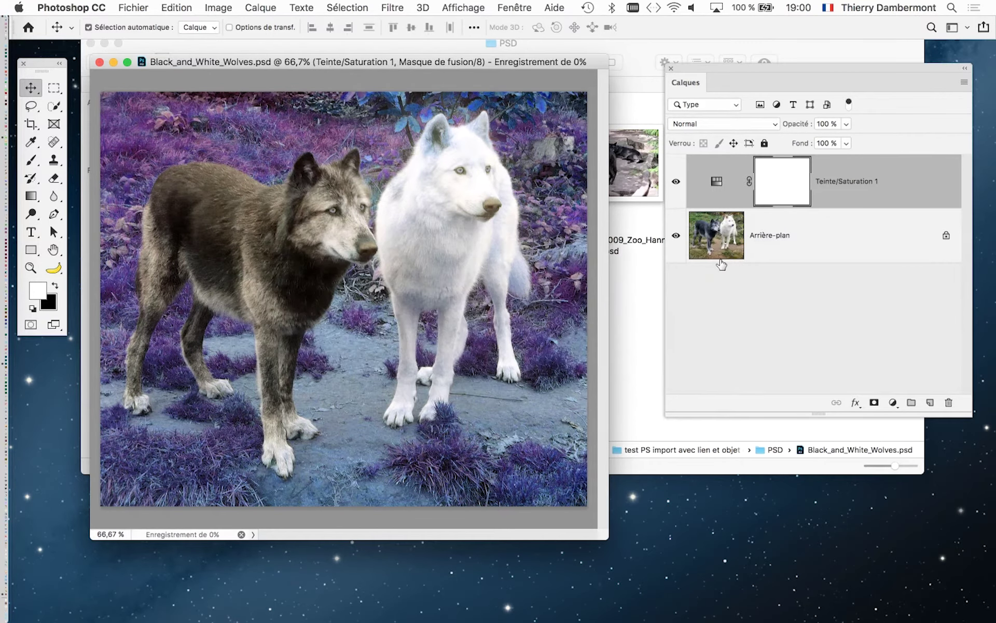
click(99, 63)
key(Escape)
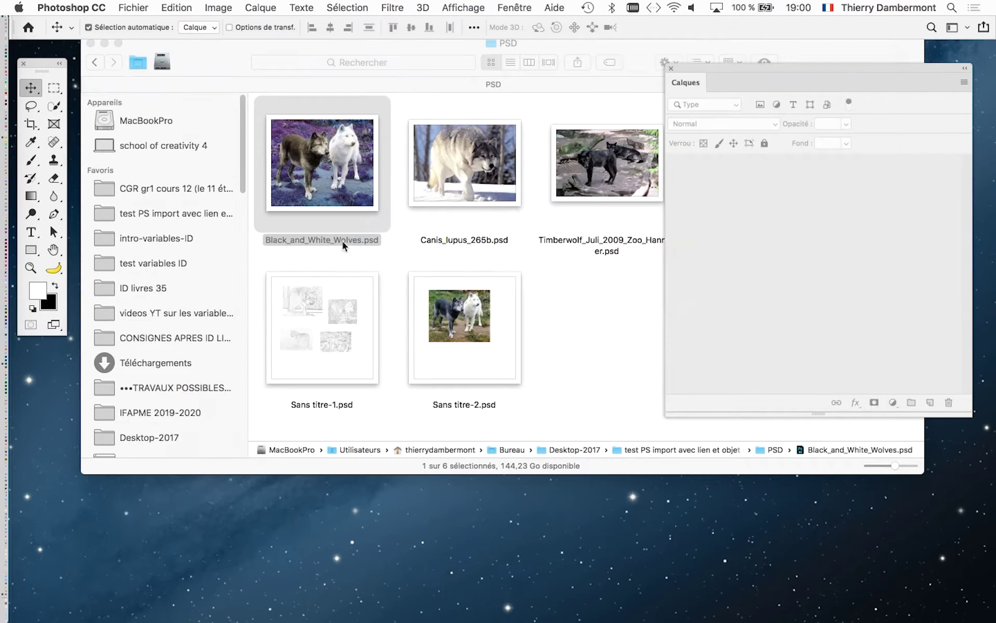
click(610, 384)
Step: Drag Sans titre-2.psd from the Finder folder onto Photoshop to open it
click(484, 337)
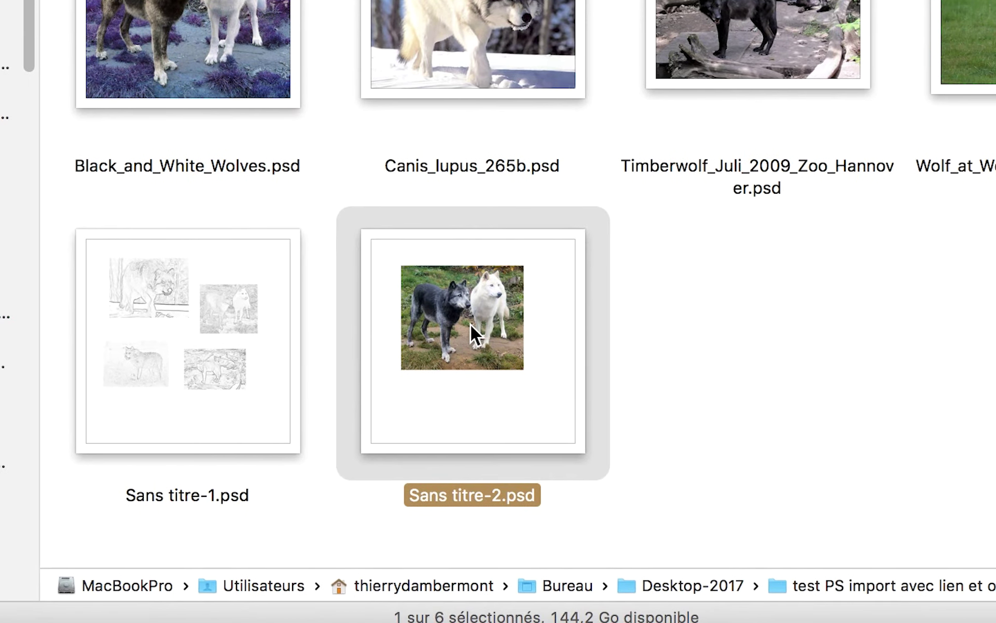
drag(471, 325, 471, 326)
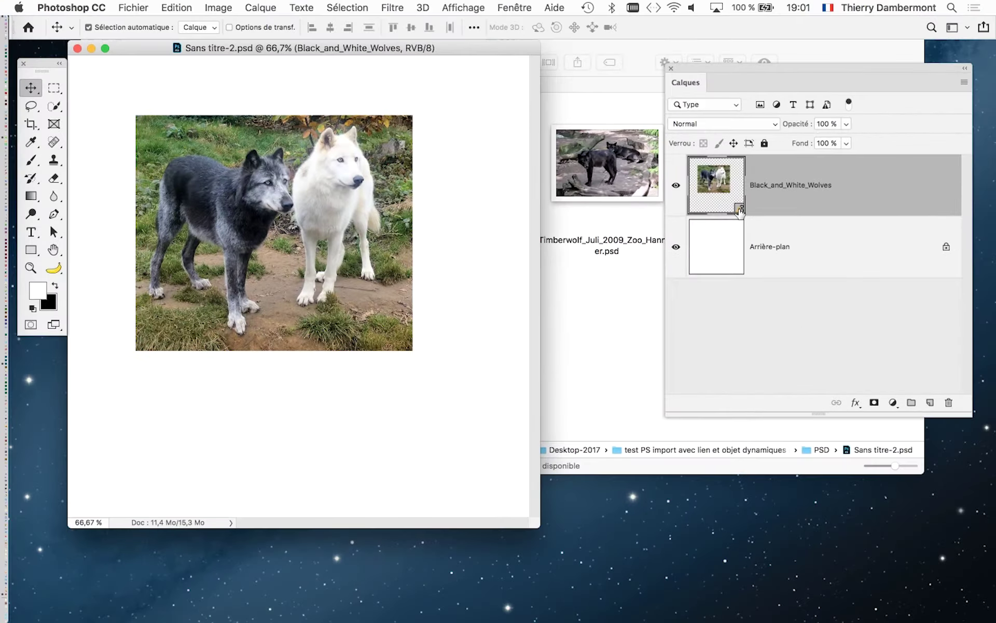
double_click(741, 211)
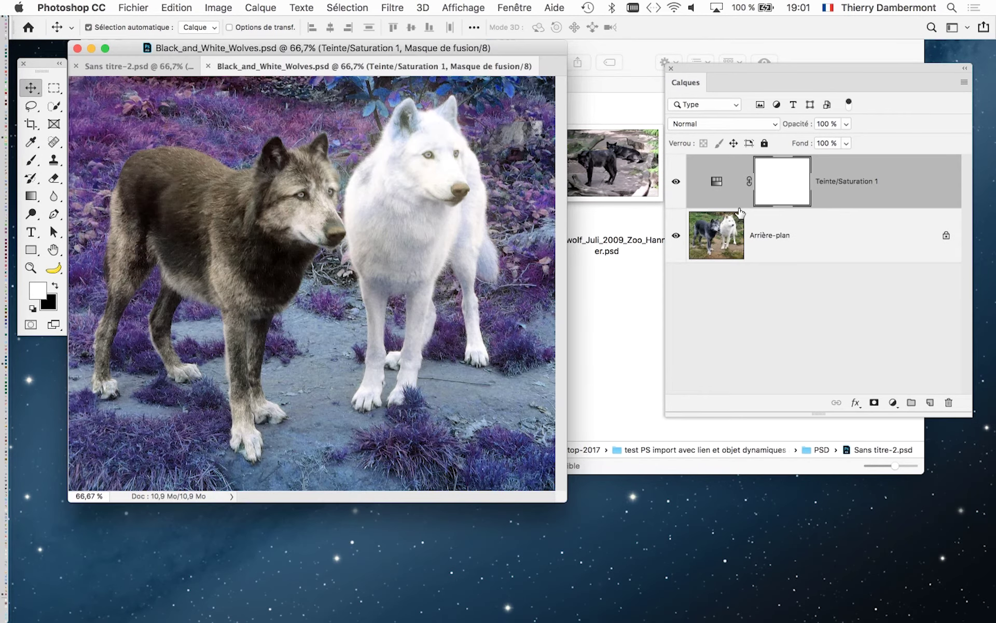
drag(270, 67, 204, 80)
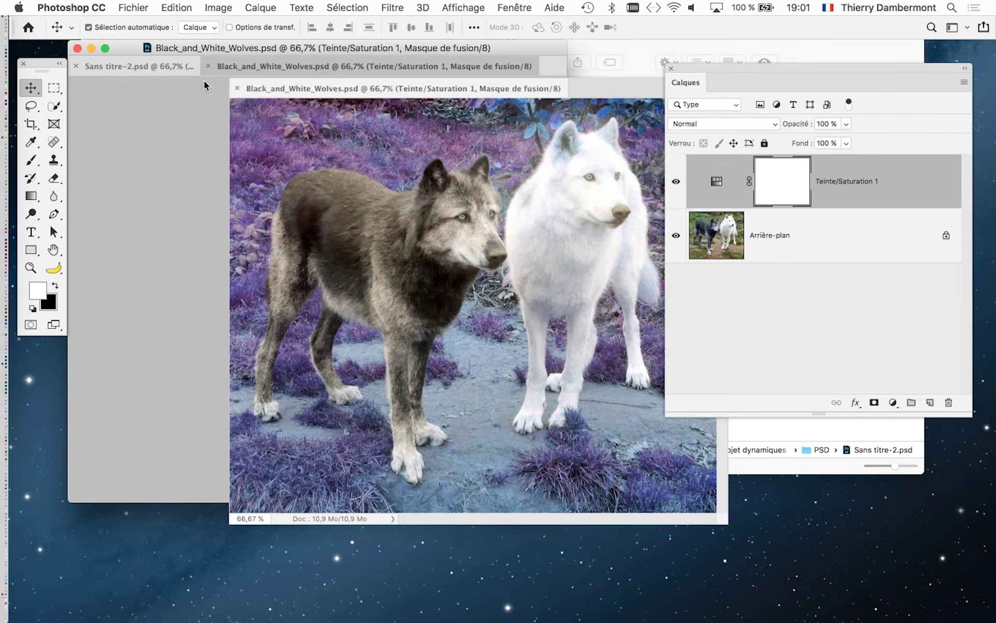
click(162, 52)
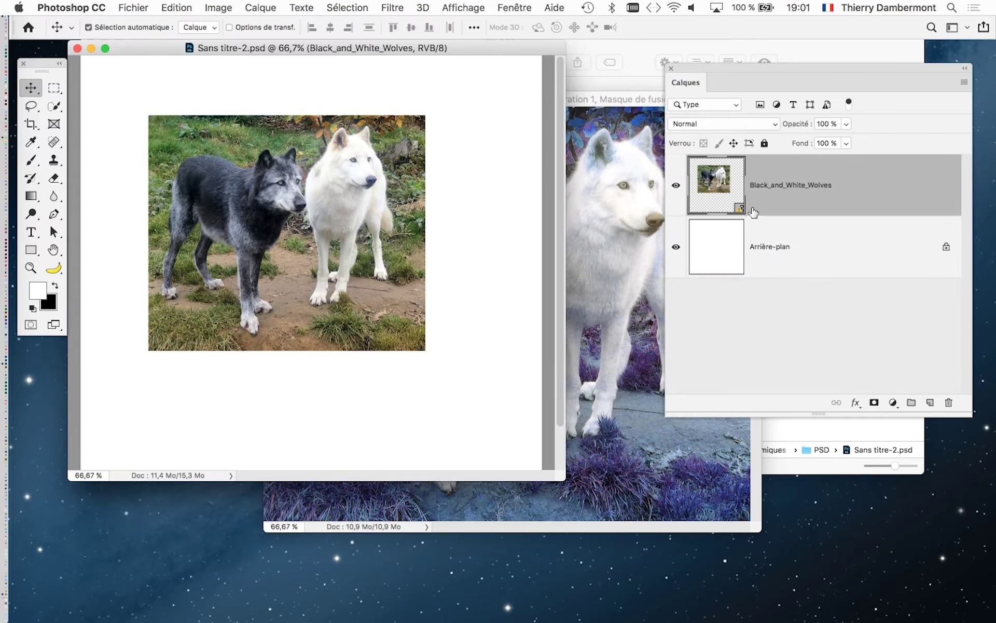
right_click(772, 202)
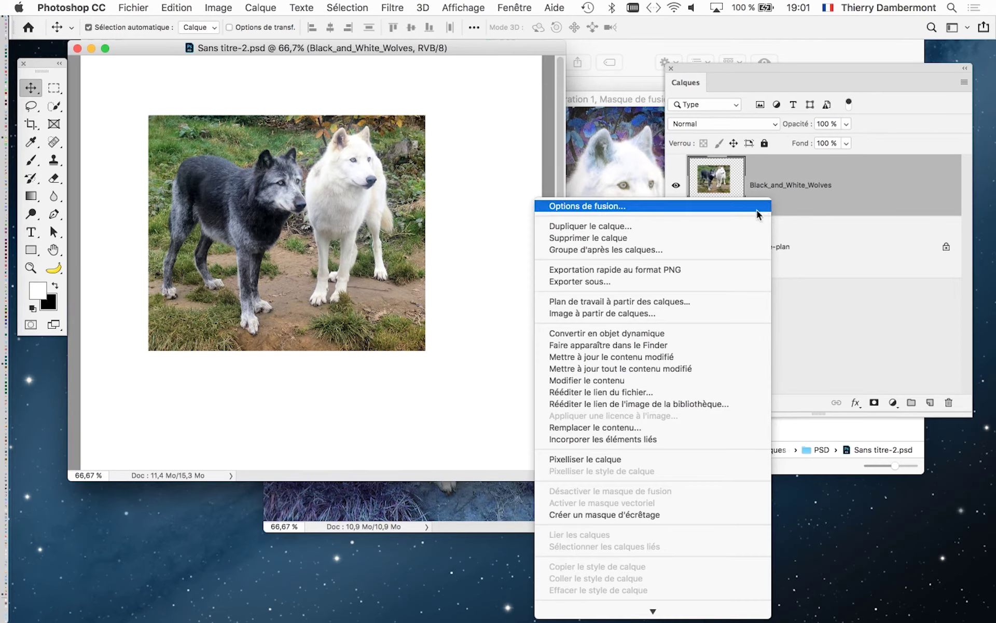
click(611, 128)
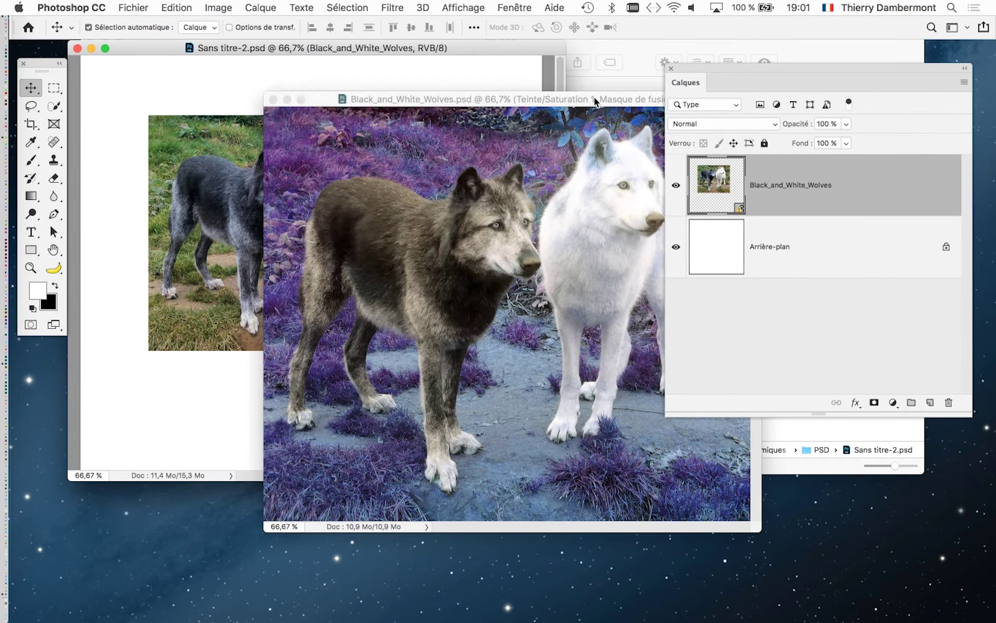
click(273, 100)
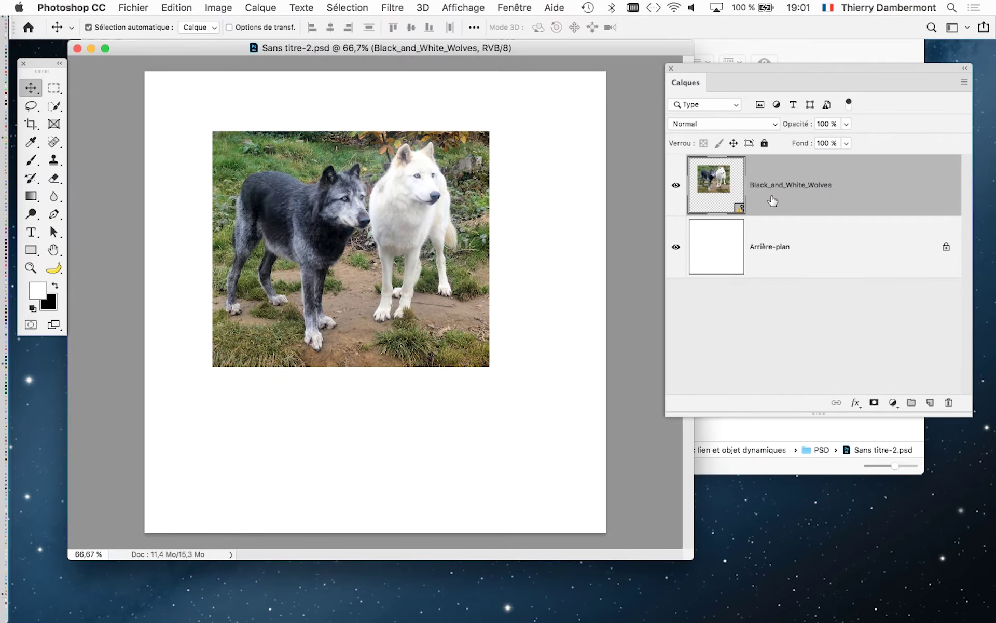
Step: Refresh the Black_and_White_Wolves layer with Mettre à jour le contenu modifié to show purple grass
right_click(771, 193)
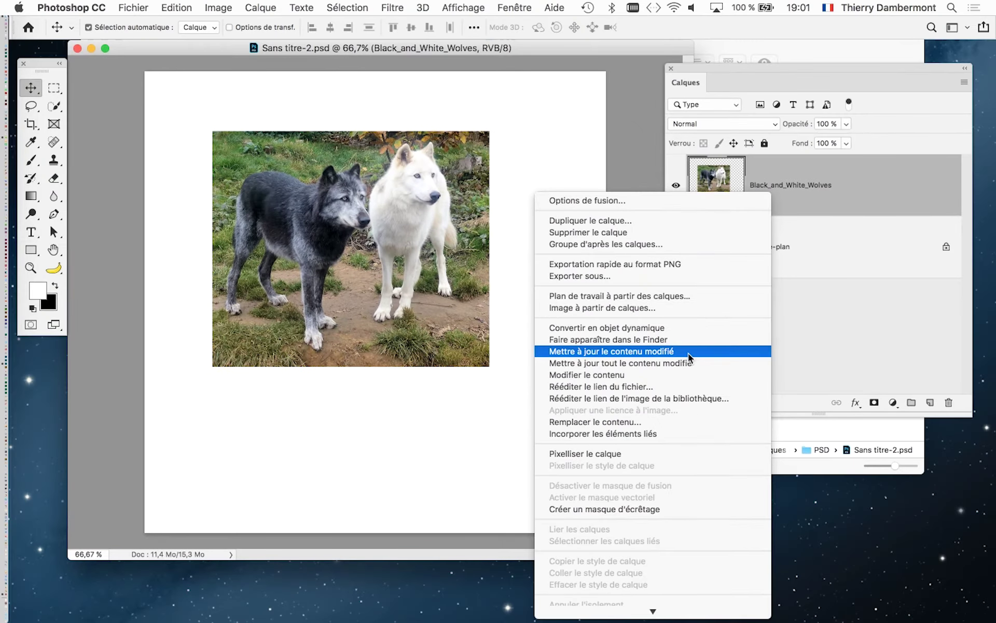
click(688, 353)
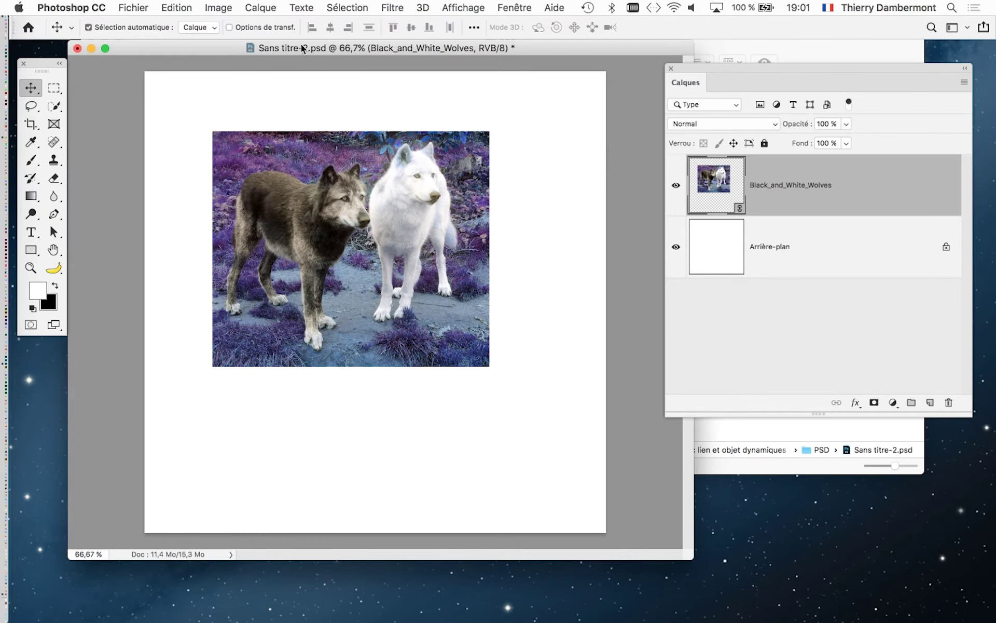
drag(301, 48, 307, 69)
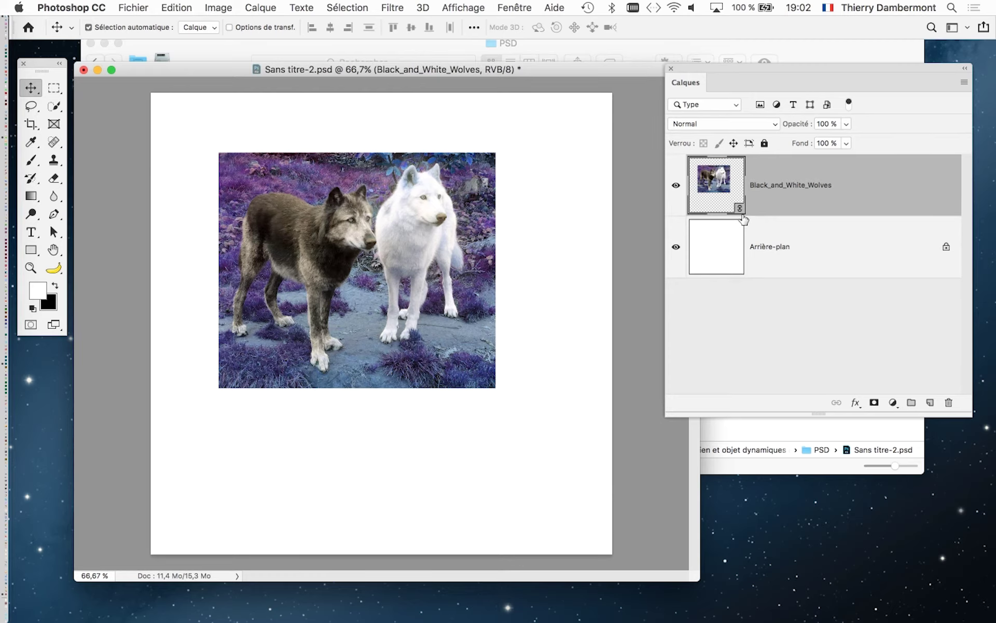
Step: Shrink the Sans titre-2 window, move it down-right, and bring Finder's PSD folder forward
key(super)
drag(690, 593, 574, 456)
mouse_move(188, 69)
mouse_down()
mouse_move(413, 233)
mouse_move(492, 272)
mouse_up()
click(316, 186)
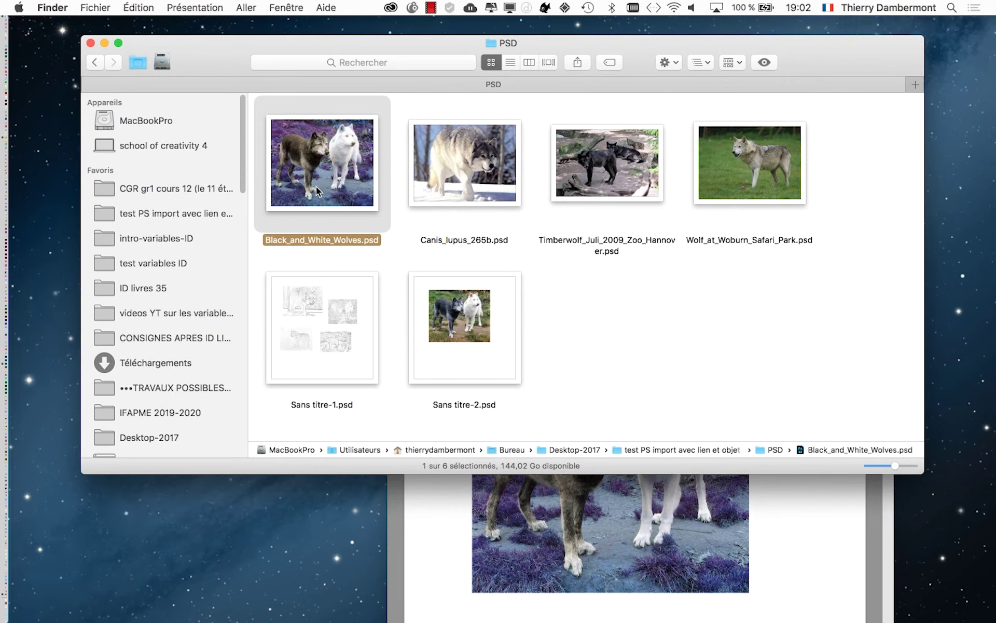
Step: Return to the Sans titre-2 document and save it with the purple linked wolves layer
click(884, 555)
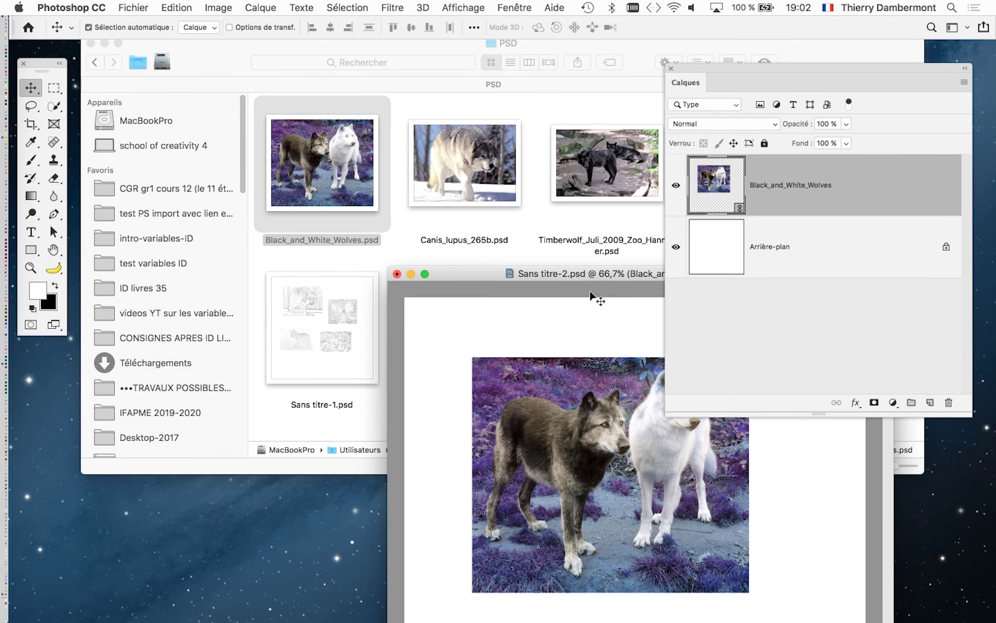
mouse_move(586, 291)
mouse_down()
mouse_move(474, 76)
mouse_move(352, 54)
mouse_up()
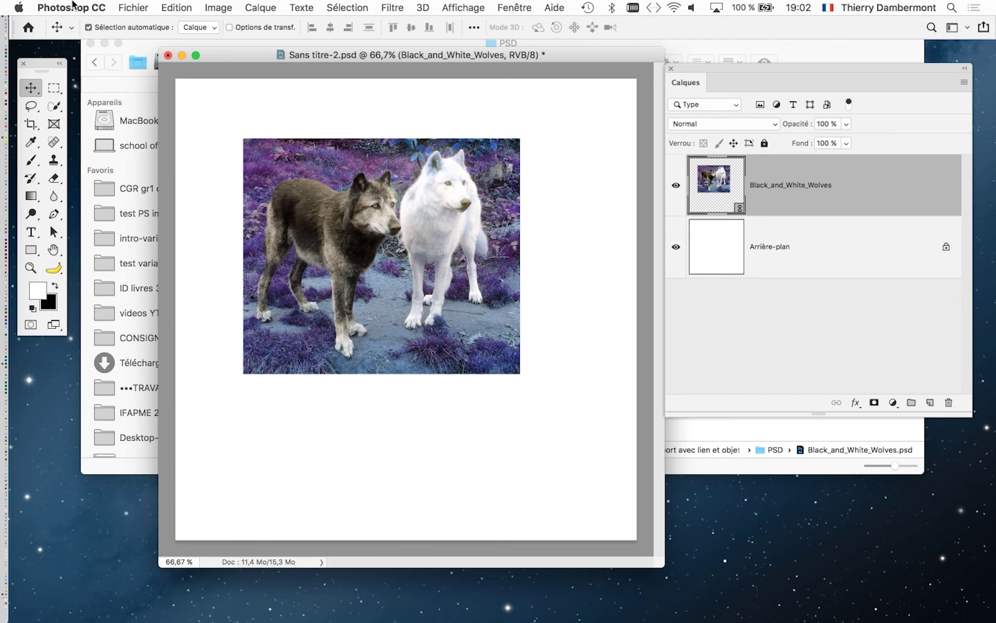
click(133, 7)
click(190, 137)
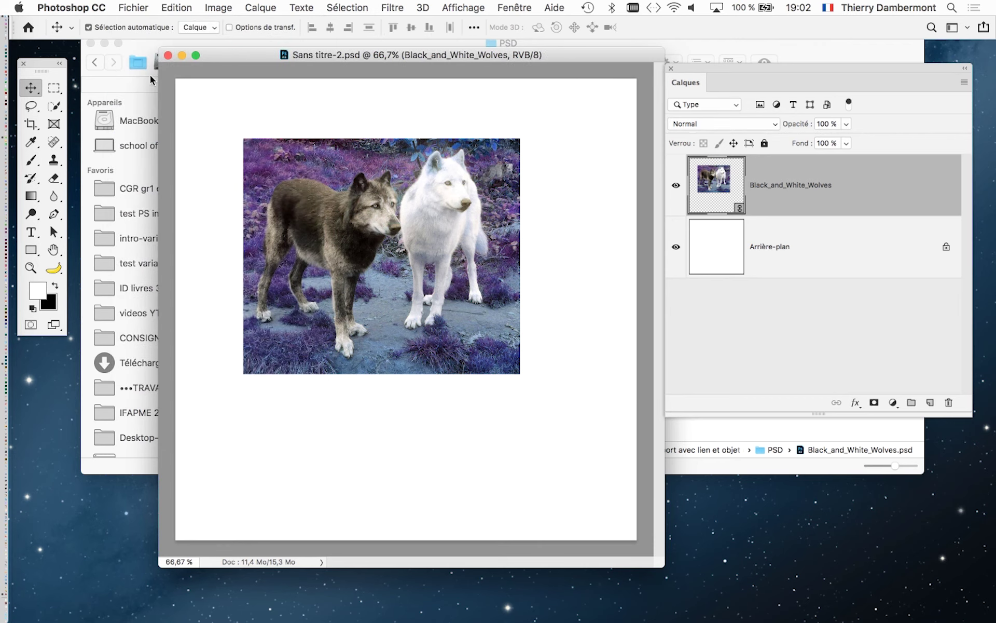